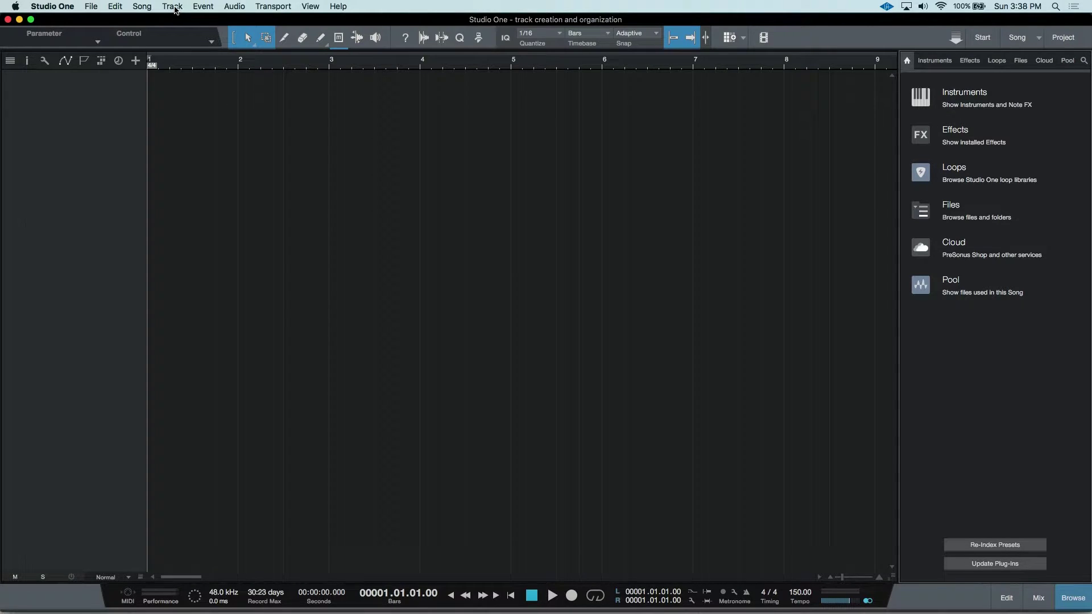
# Step: Open the Track menu in the menu bar
pyautogui.click(175, 9)
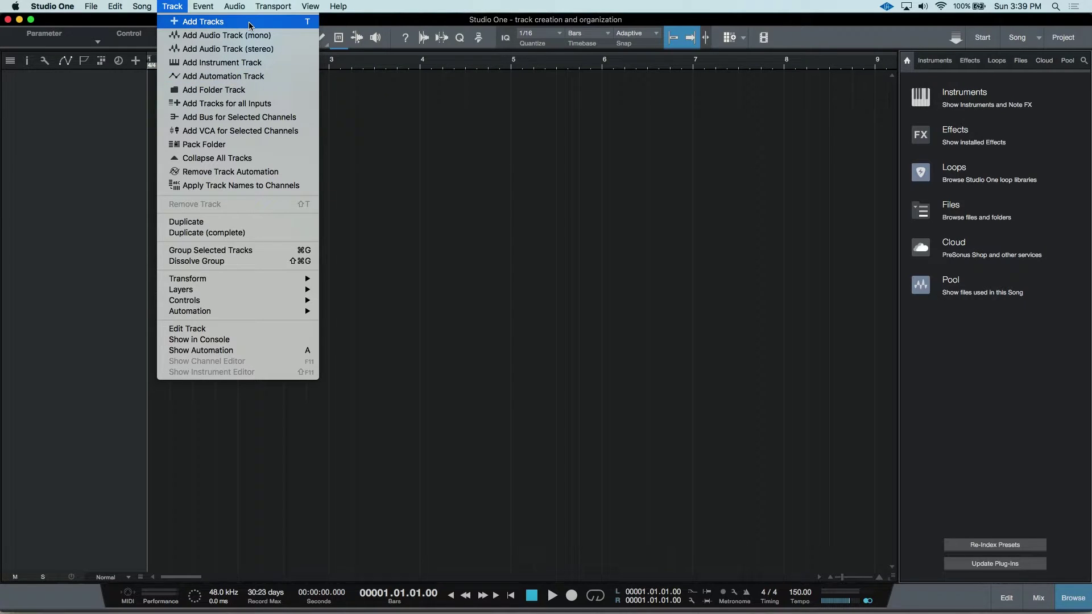
# Step: Fill in Add Tracks for 14 mono cyan tracks named Drums with no preset
pyautogui.click(195, 24)
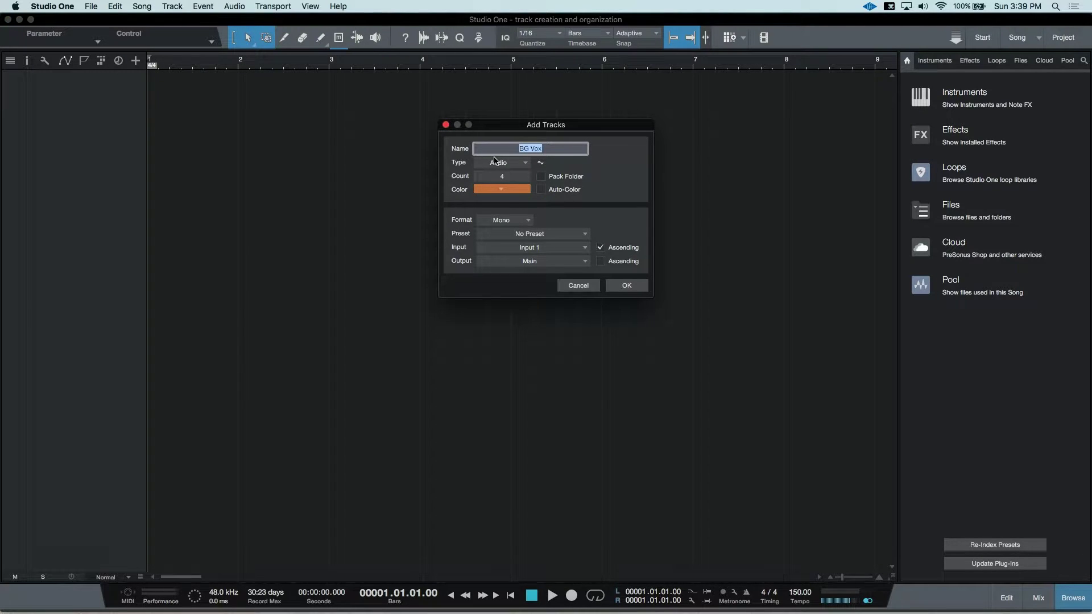
pyautogui.write('Drums')
pyautogui.click(510, 177)
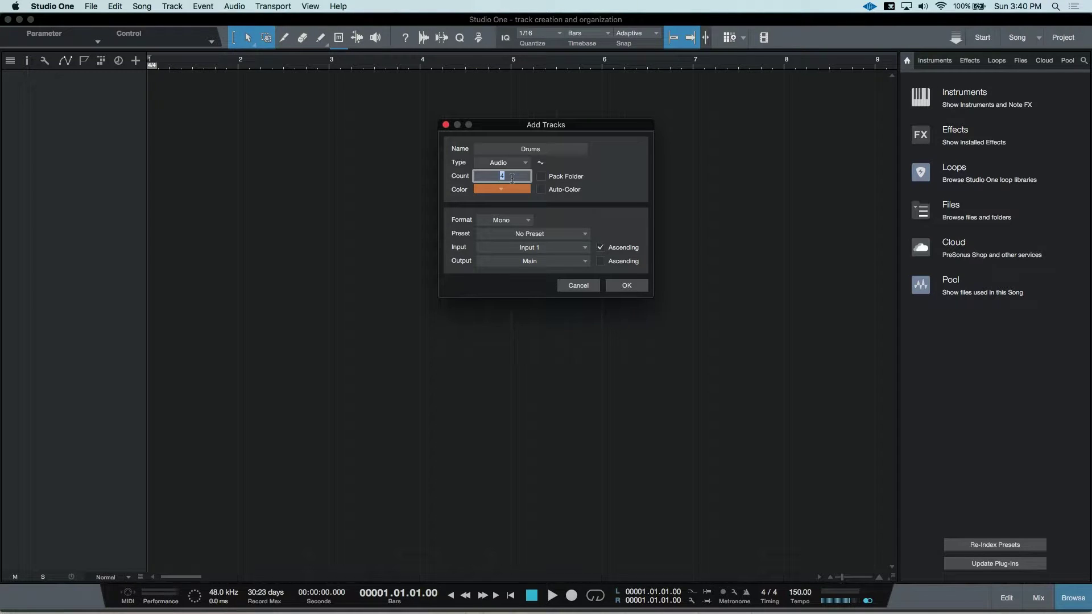
pyautogui.write('14')
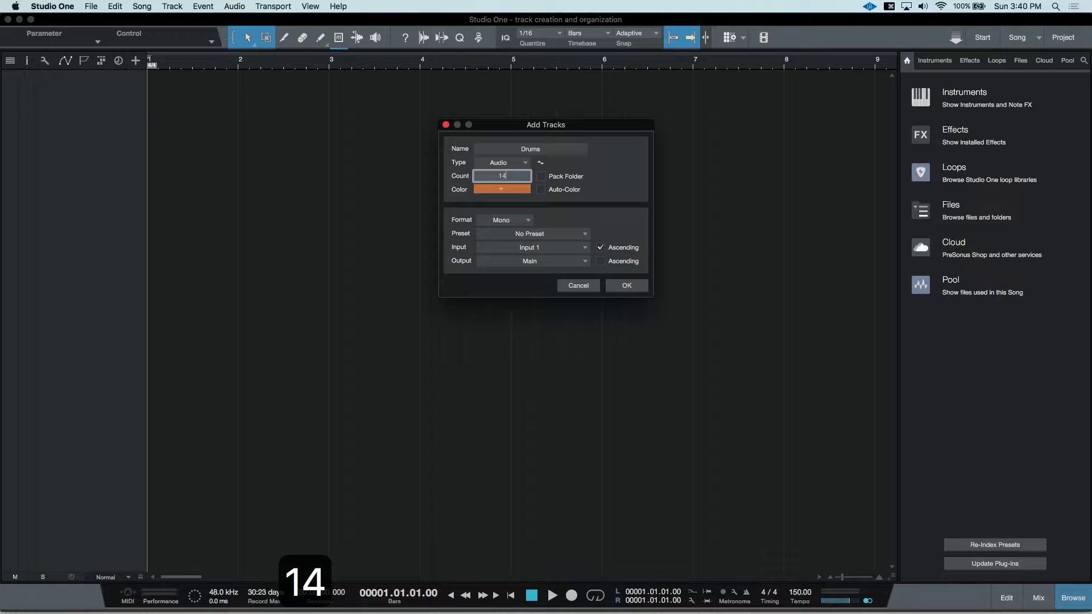
pyautogui.click(505, 189)
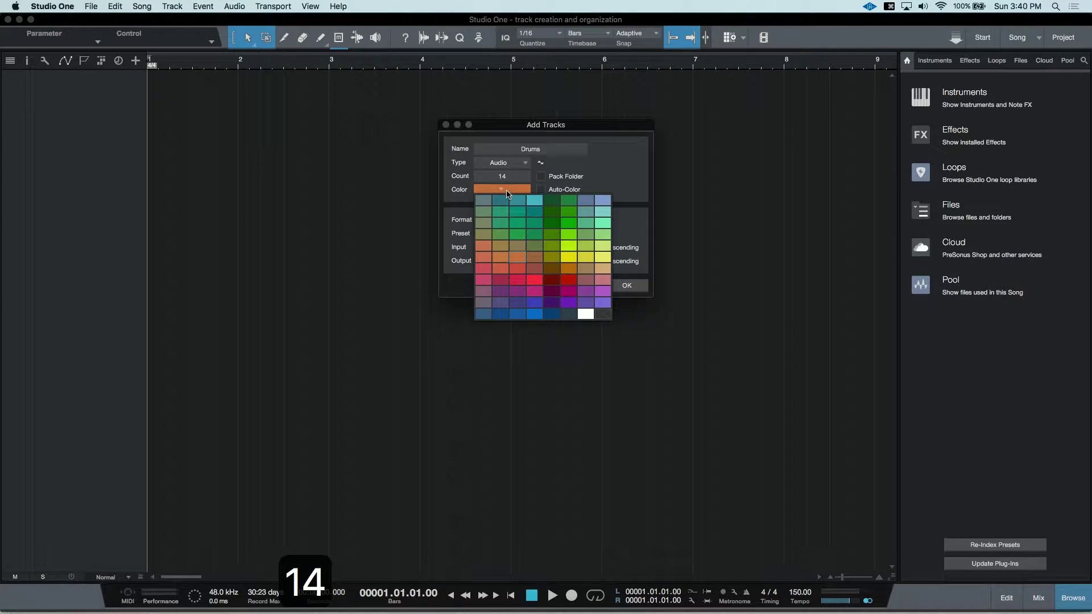
pyautogui.click(535, 202)
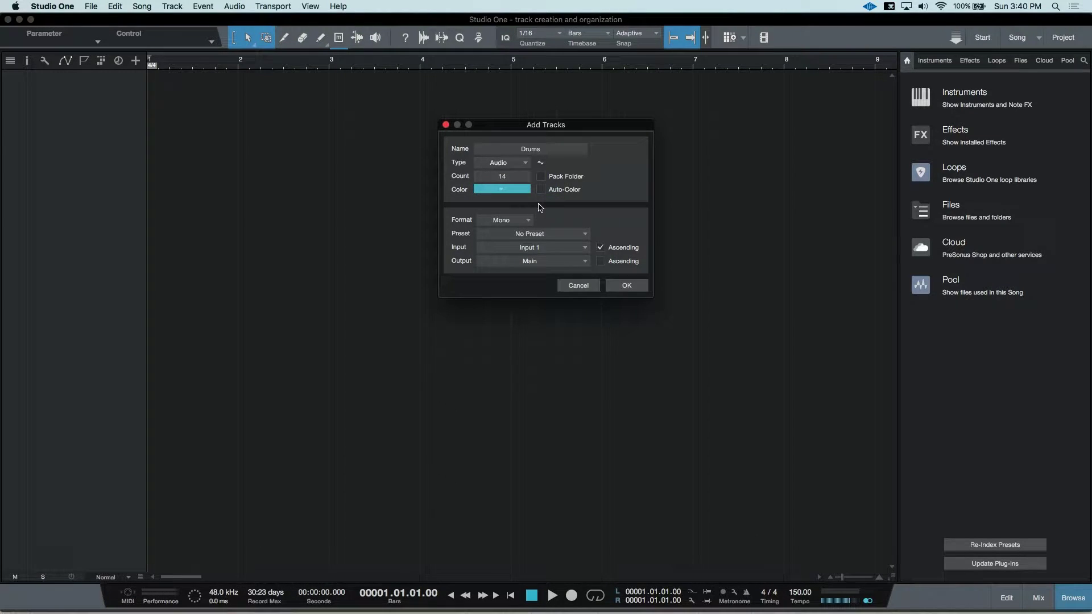
pyautogui.click(515, 224)
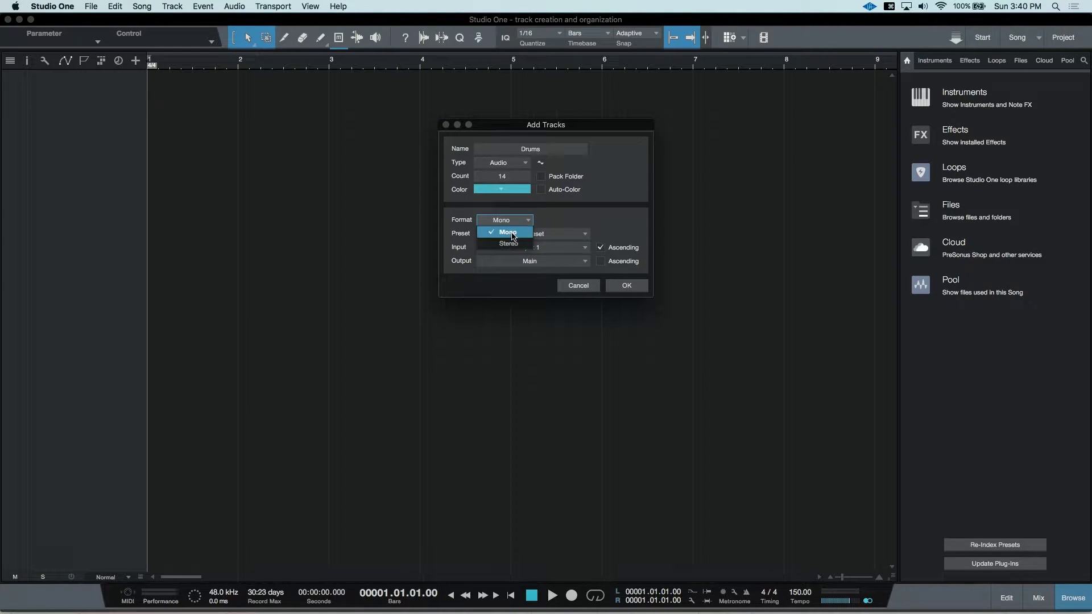
pyautogui.click(512, 234)
pyautogui.click(510, 239)
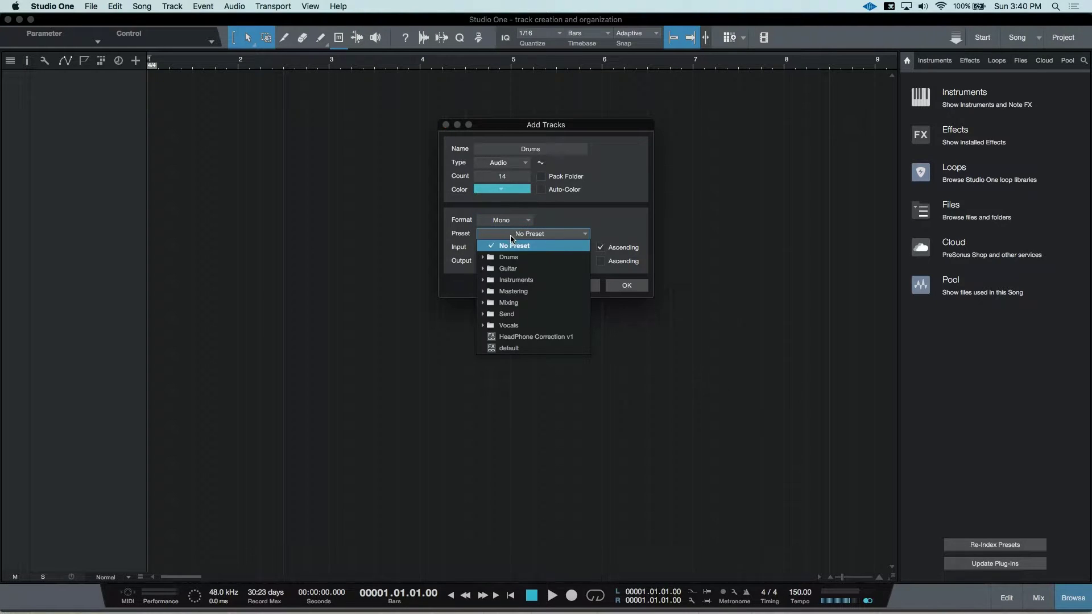
pyautogui.click(512, 239)
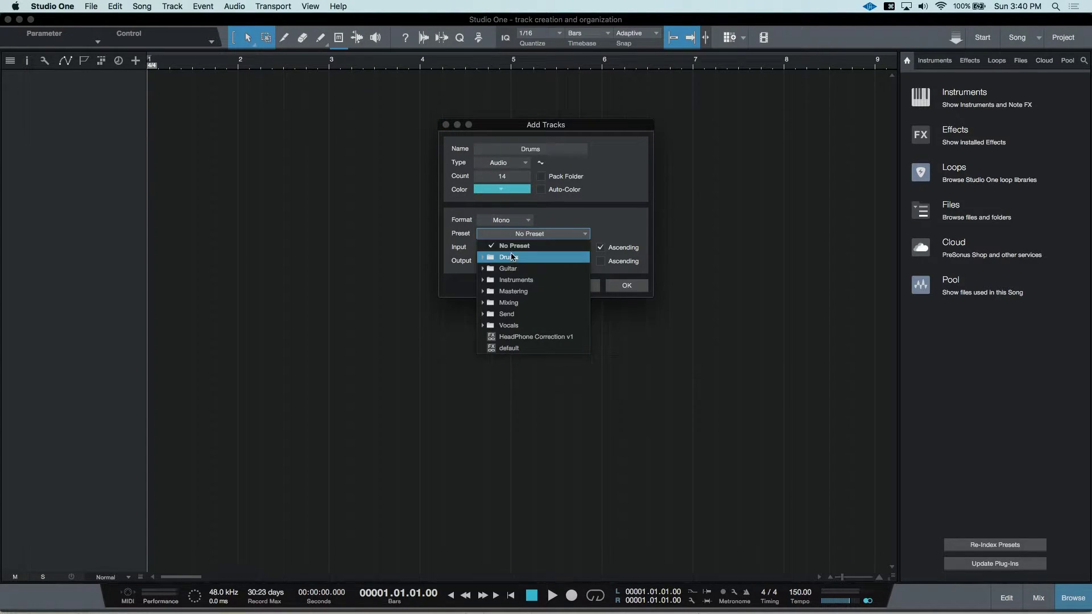
pyautogui.click(542, 234)
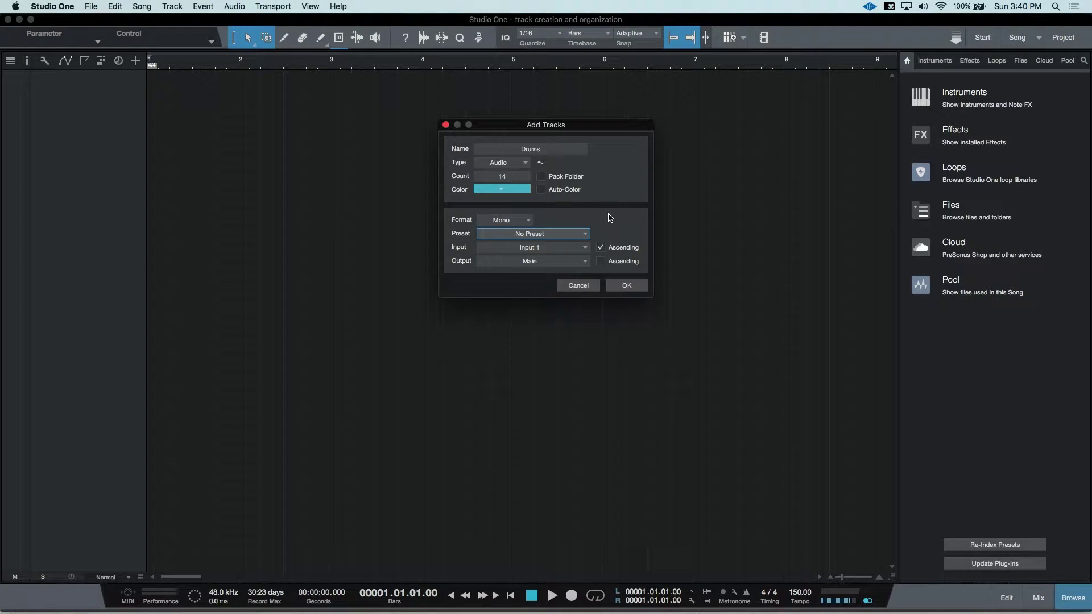
# Step: Create the fourteen cyan Drums tracks, which become Kick In through Mono Room
pyautogui.click(627, 287)
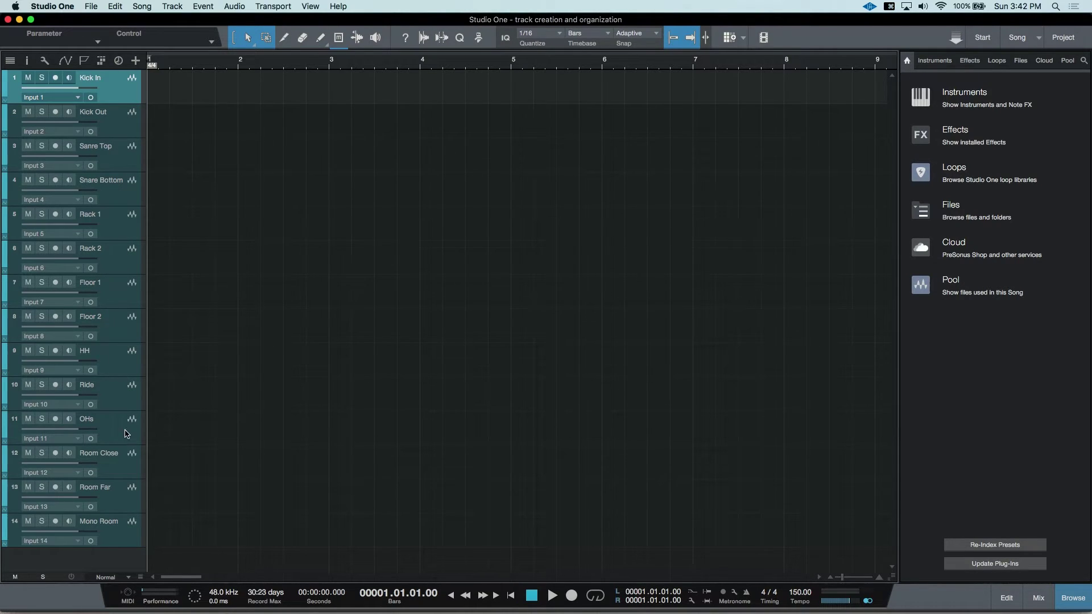
# Step: Switch OHs, Room Close and Room Far to stereo Input 1-2
pyautogui.click(90, 439)
pyautogui.click(91, 473)
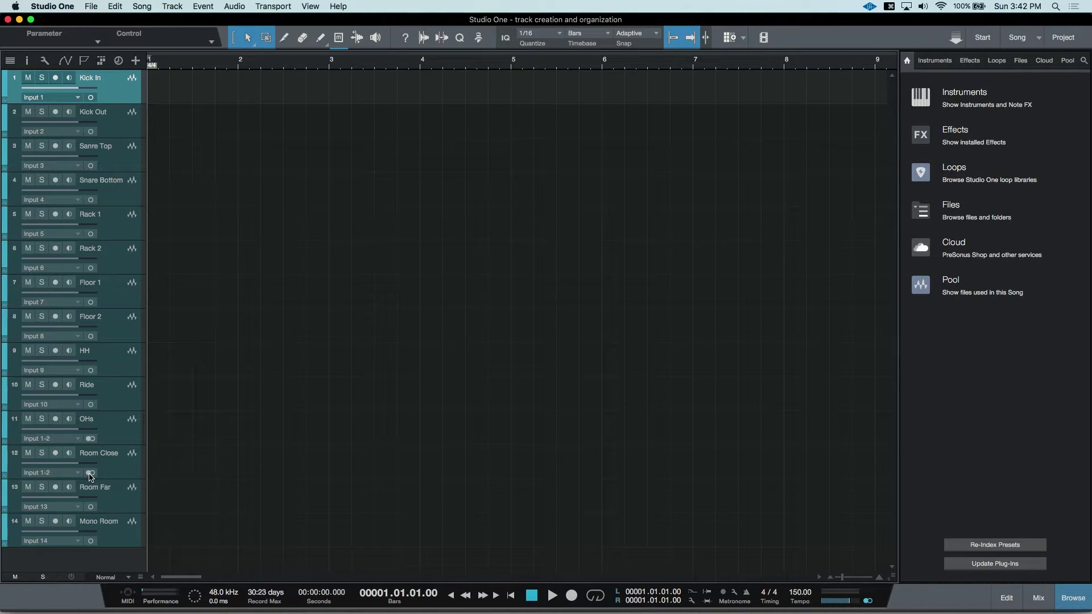
pyautogui.click(91, 507)
pyautogui.click(64, 441)
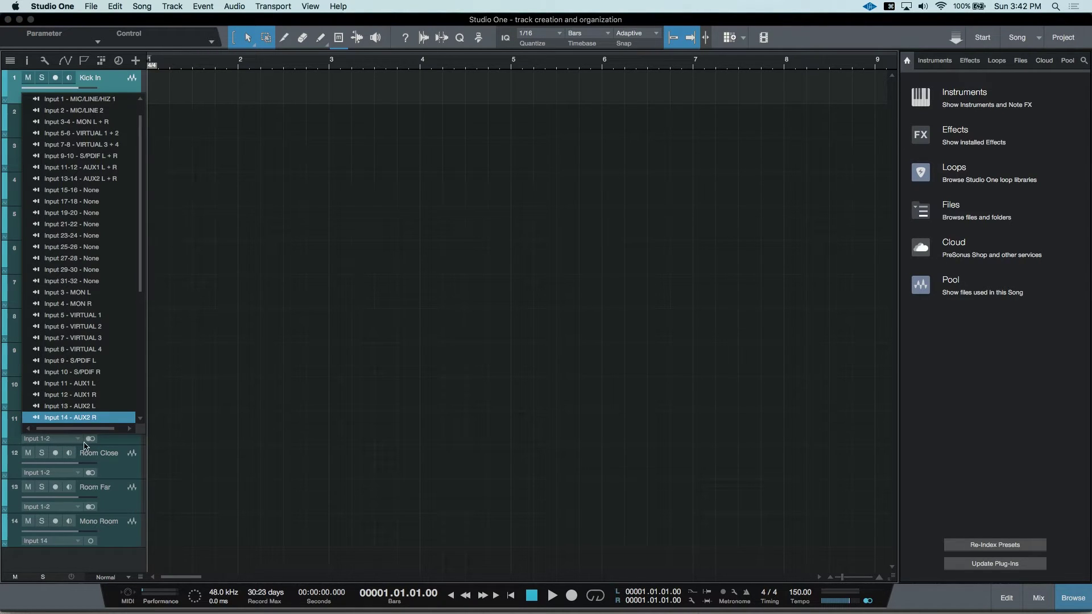
pyautogui.click(70, 442)
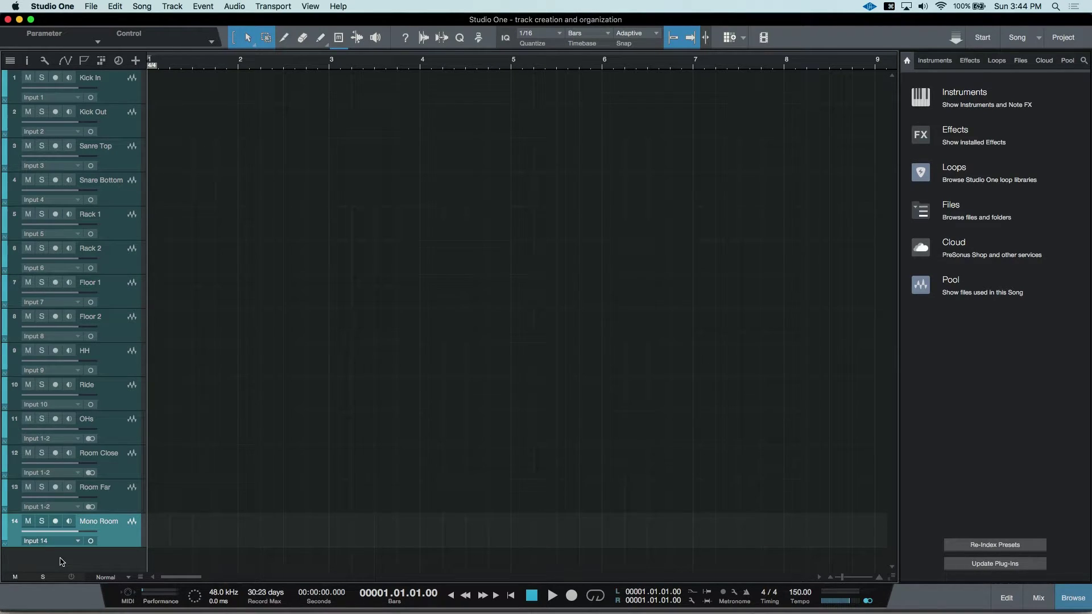
# Step: Add three dark blue Bass tracks on Inputs 1-3 below the drums
pyautogui.doubleClick(62, 562)
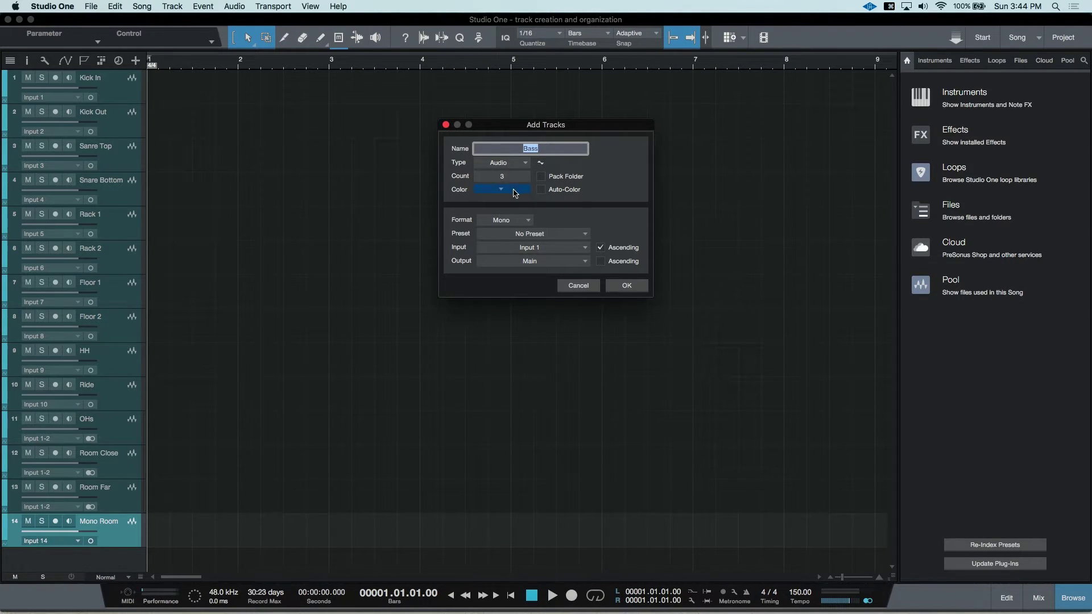
pyautogui.click(620, 285)
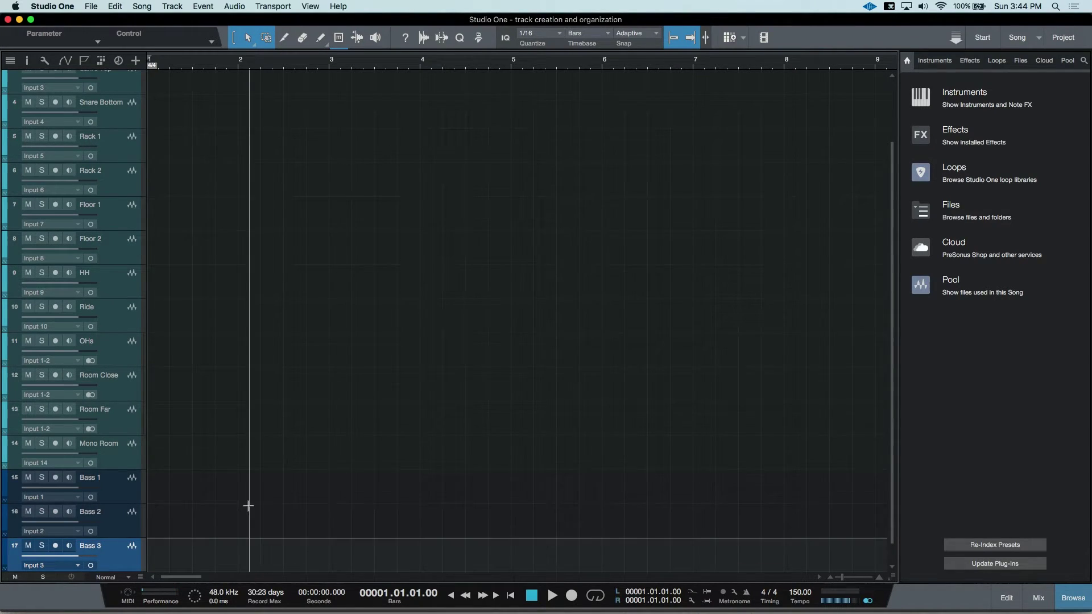
pyautogui.scroll(-1, 98, 561)
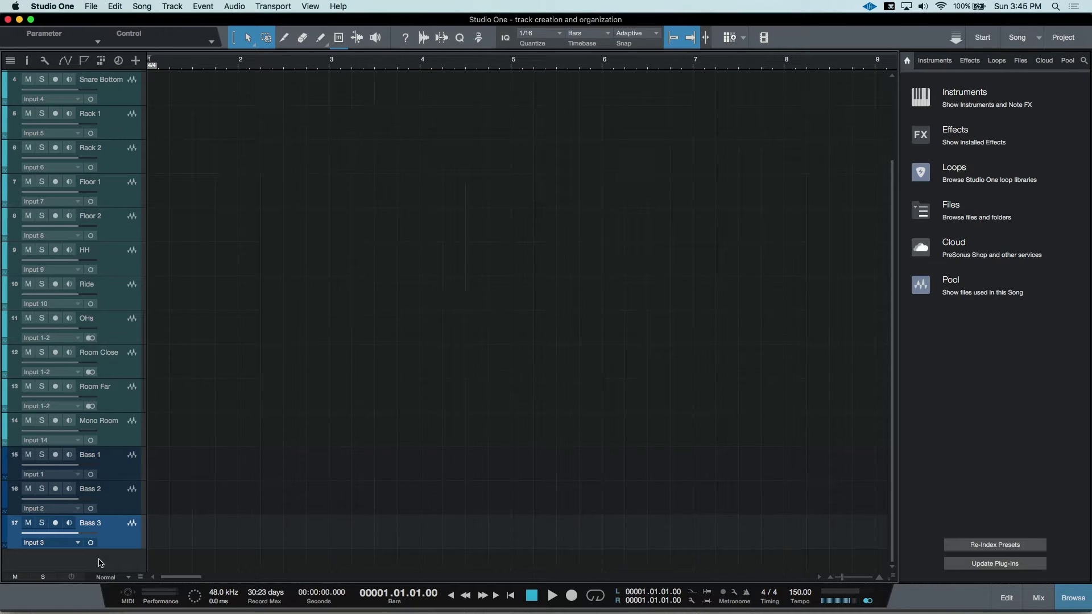
# Step: Add four green Gtr tracks below the bass
pyautogui.press('t')
pyautogui.write('G')
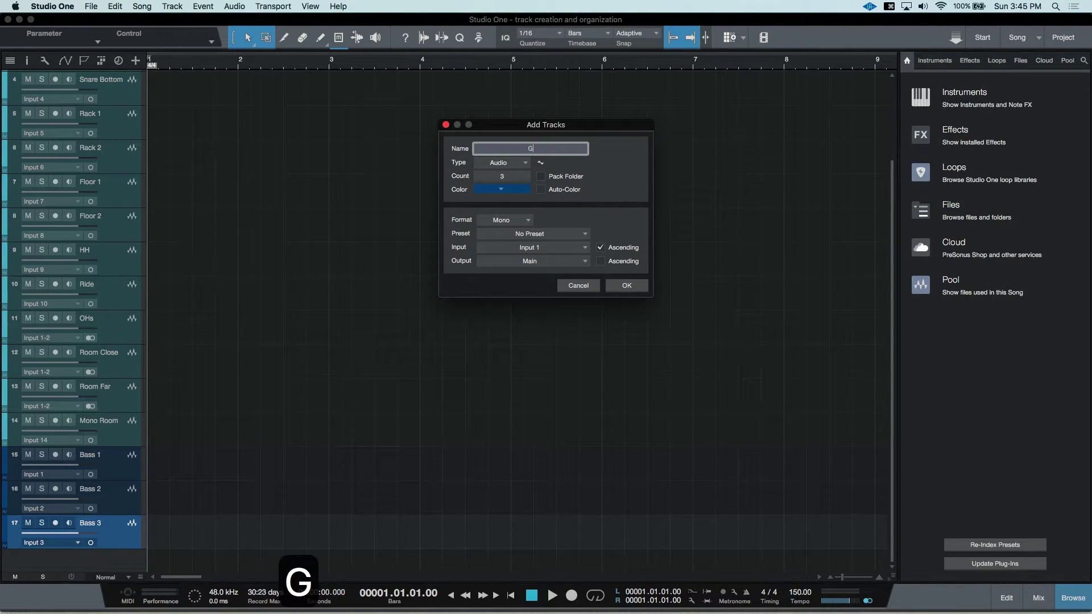
pyautogui.write('tr')
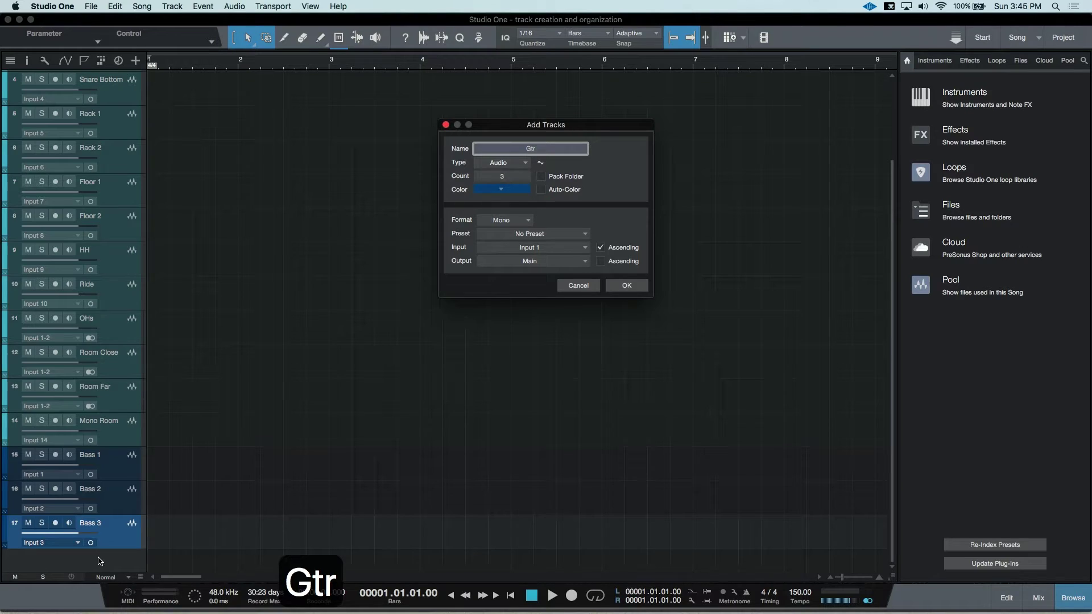
pyautogui.click(502, 176)
pyautogui.write('4')
pyautogui.click(545, 232)
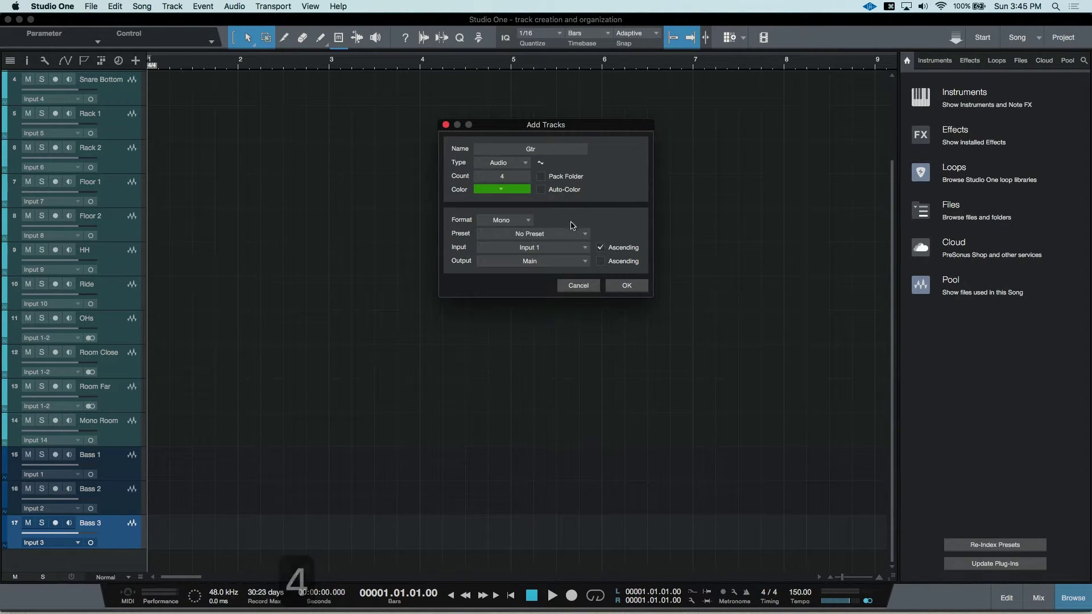
pyautogui.click(640, 289)
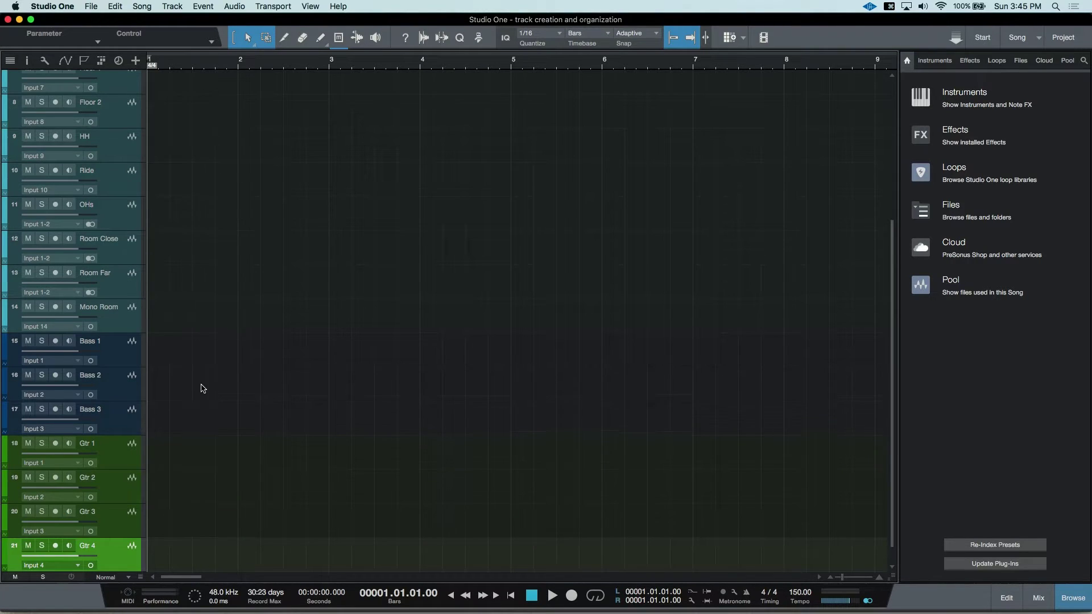
pyautogui.scroll(-1, 163, 422)
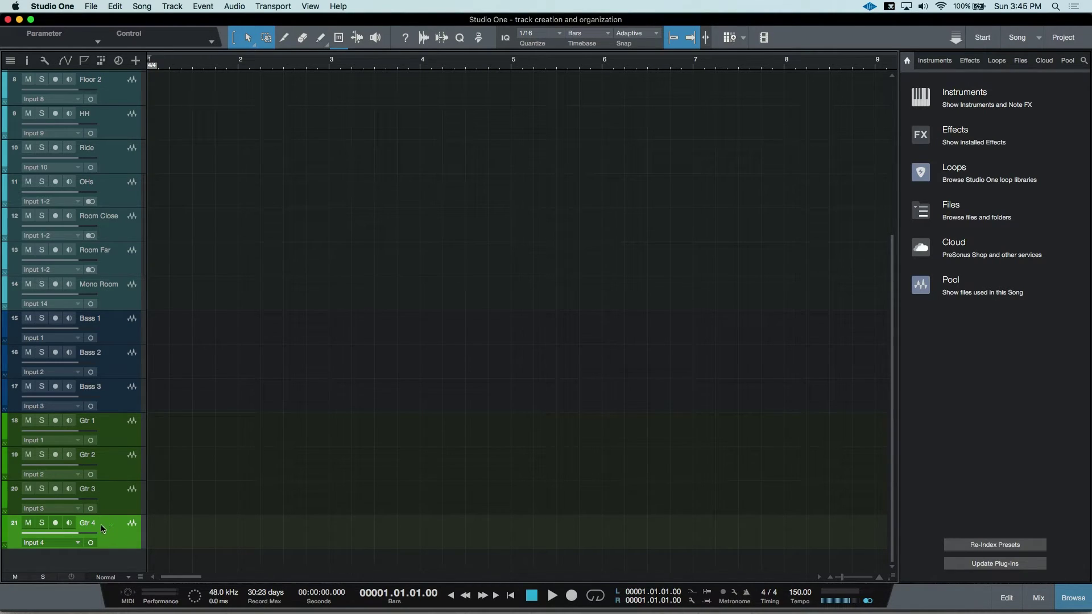
# Step: Delete Gtr 4, then undo to restore it
pyautogui.hotkey('shift', 't')
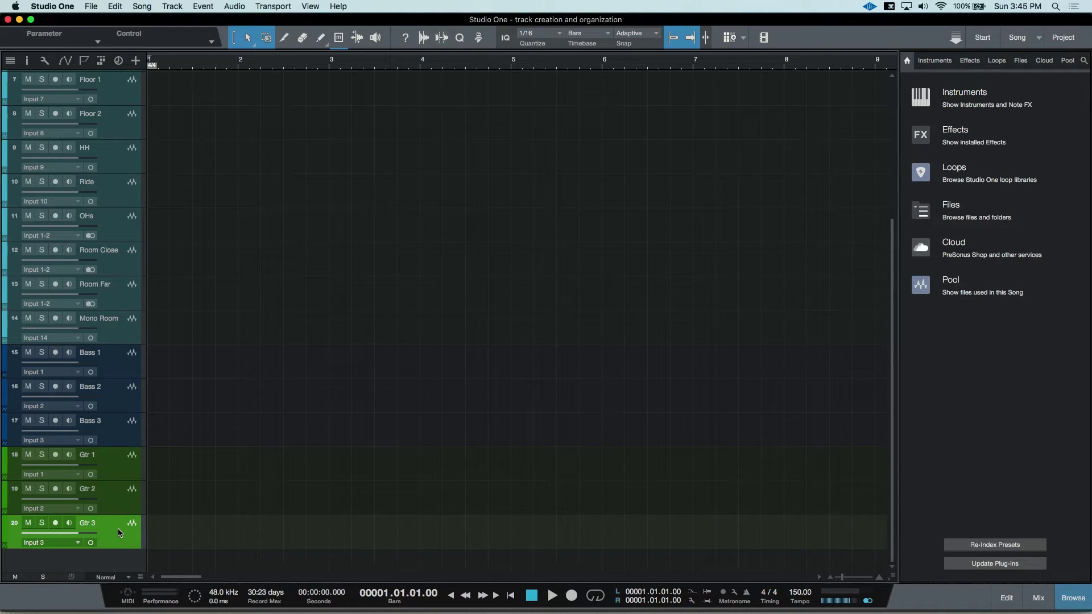
pyautogui.press('super+z')
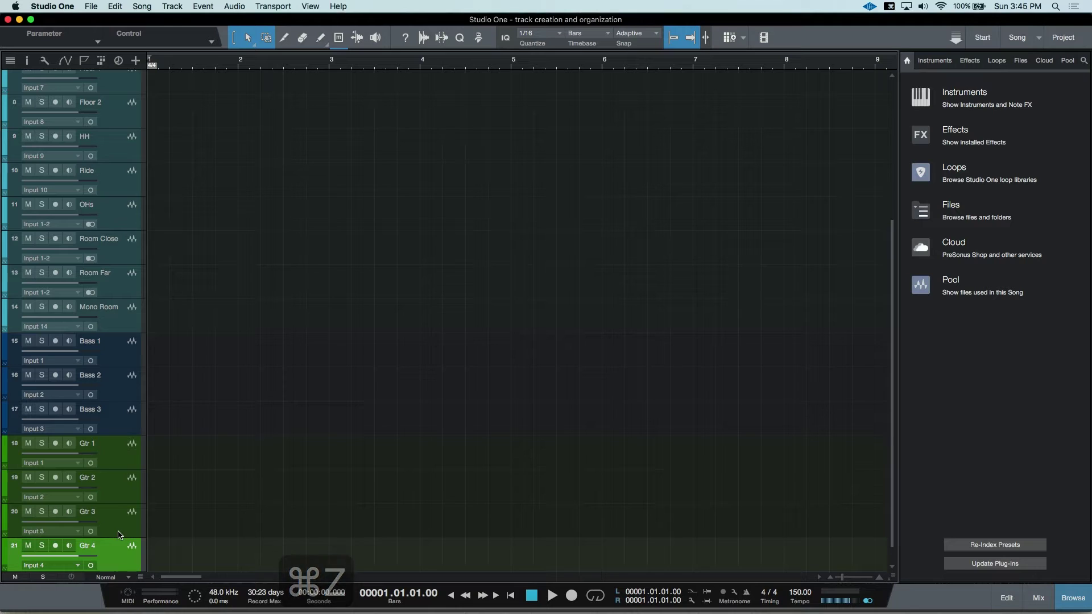
pyautogui.press('t')
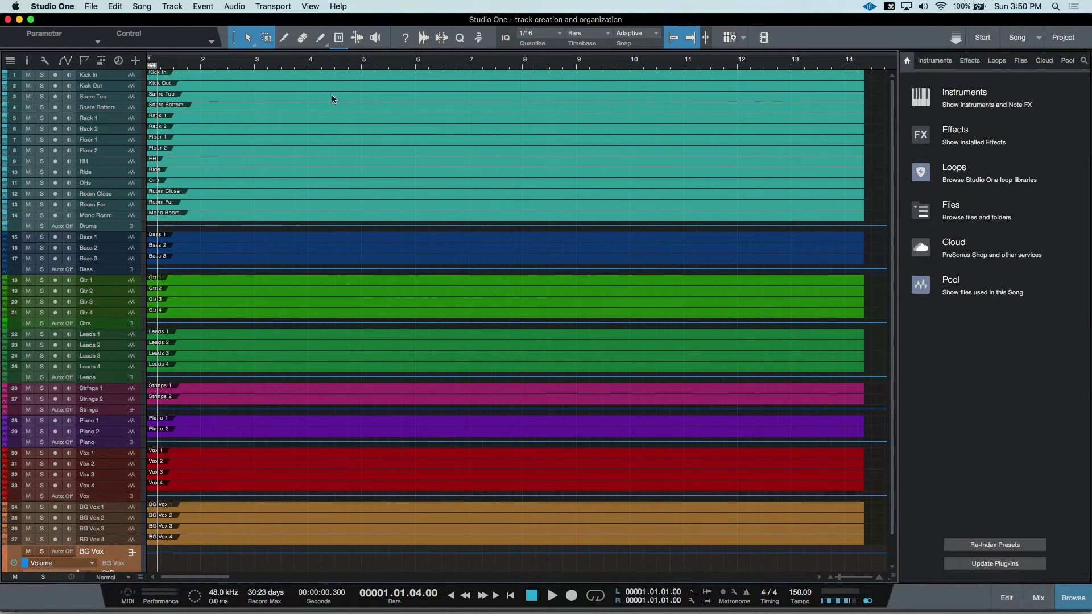
# Step: Select the Kick In track at the top of the song
pyautogui.click(102, 77)
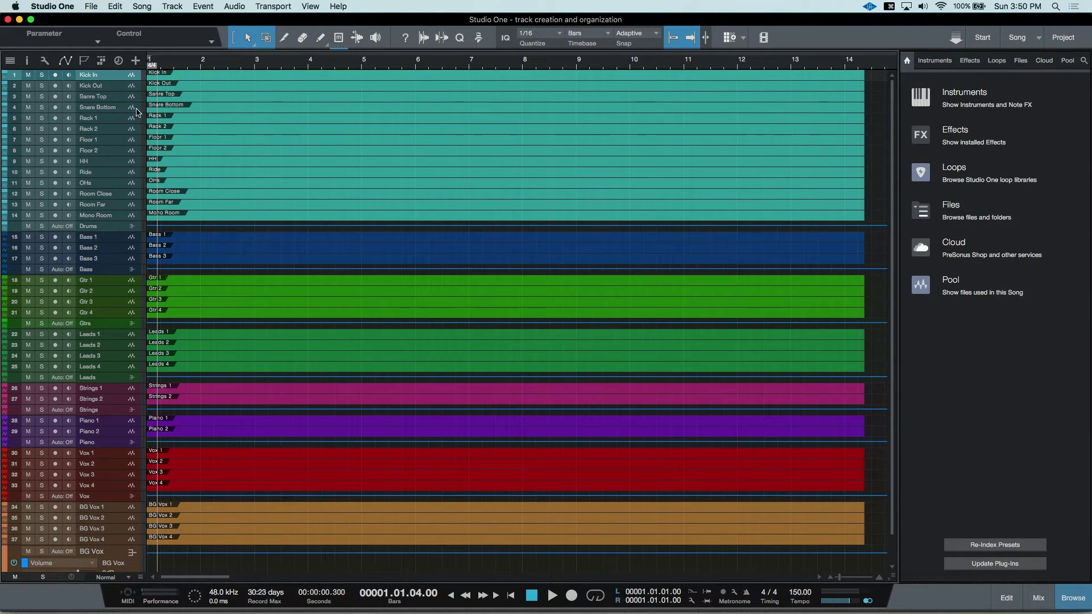
# Step: Pack all 14 drum tracks into a new folder track
pyautogui.click(104, 230)
pyautogui.rightClick(103, 231)
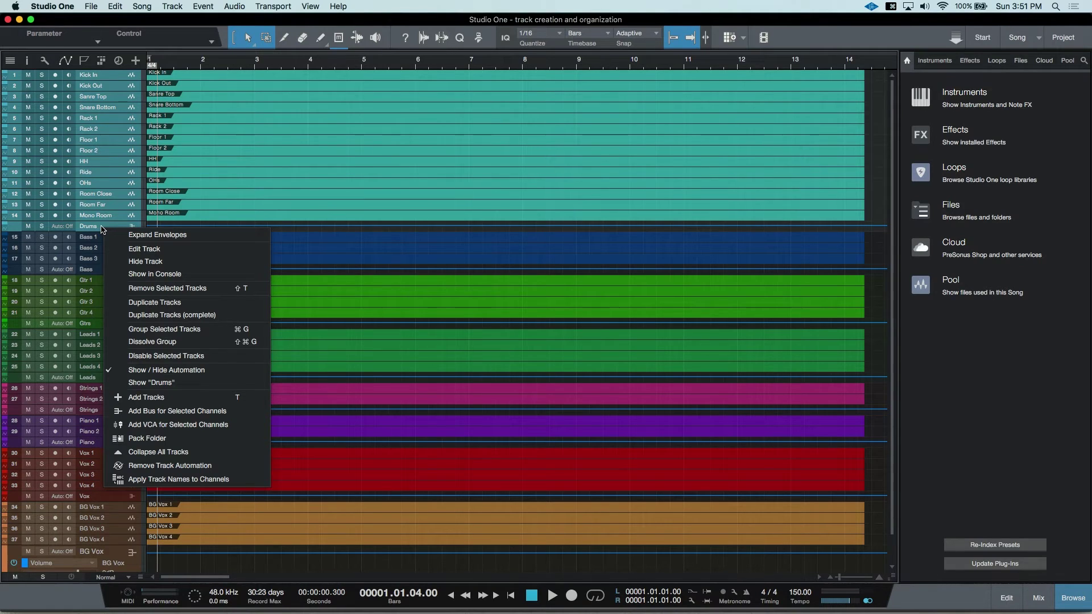
pyautogui.click(177, 438)
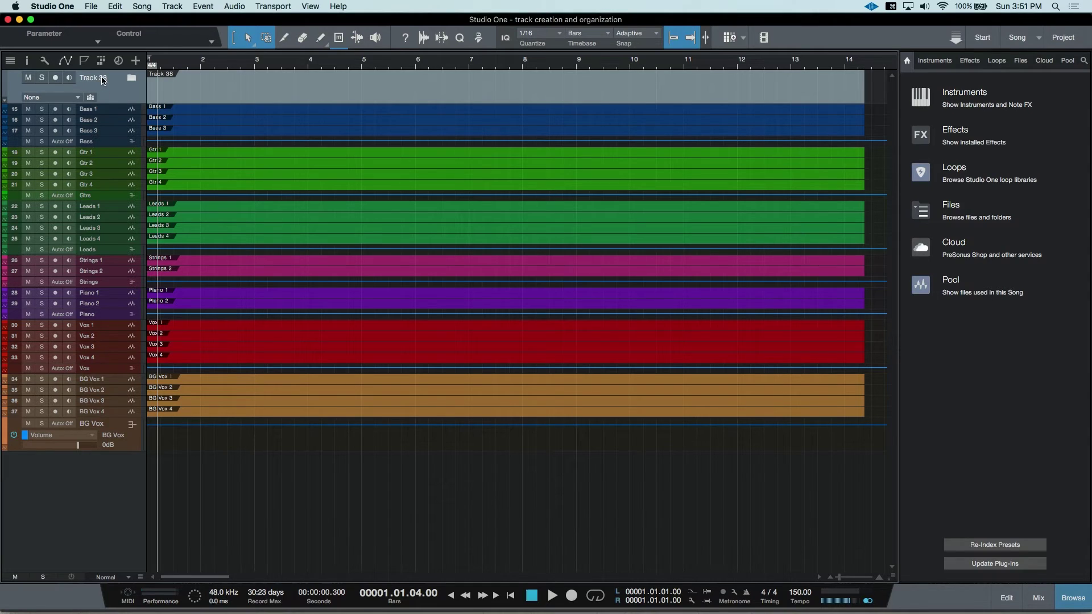
pyautogui.click(14, 102)
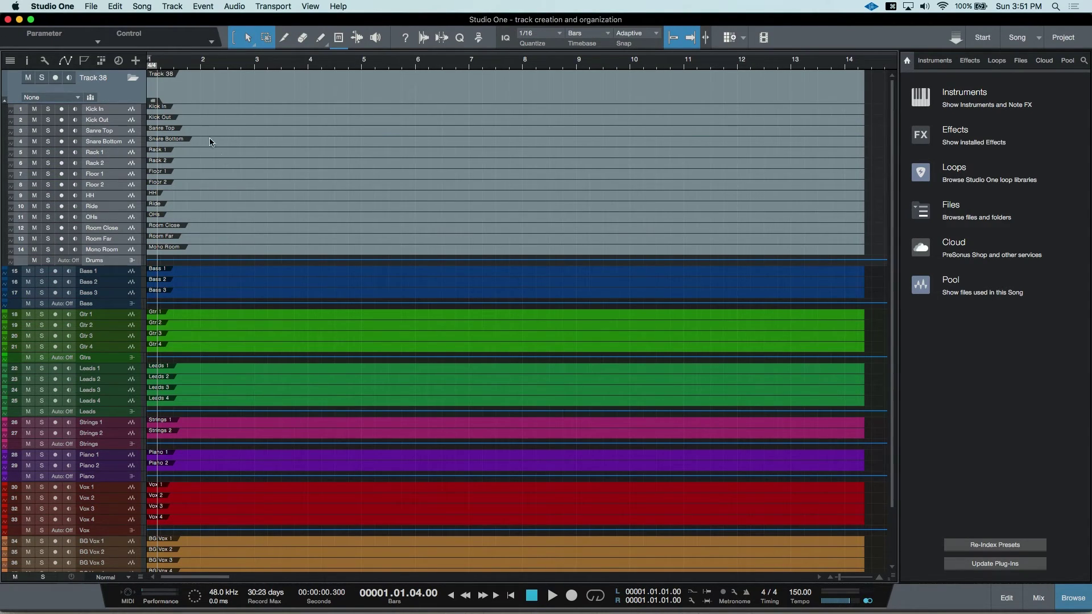
# Step: Rename the folder to Drums and colour it teal
pyautogui.doubleClick(98, 78)
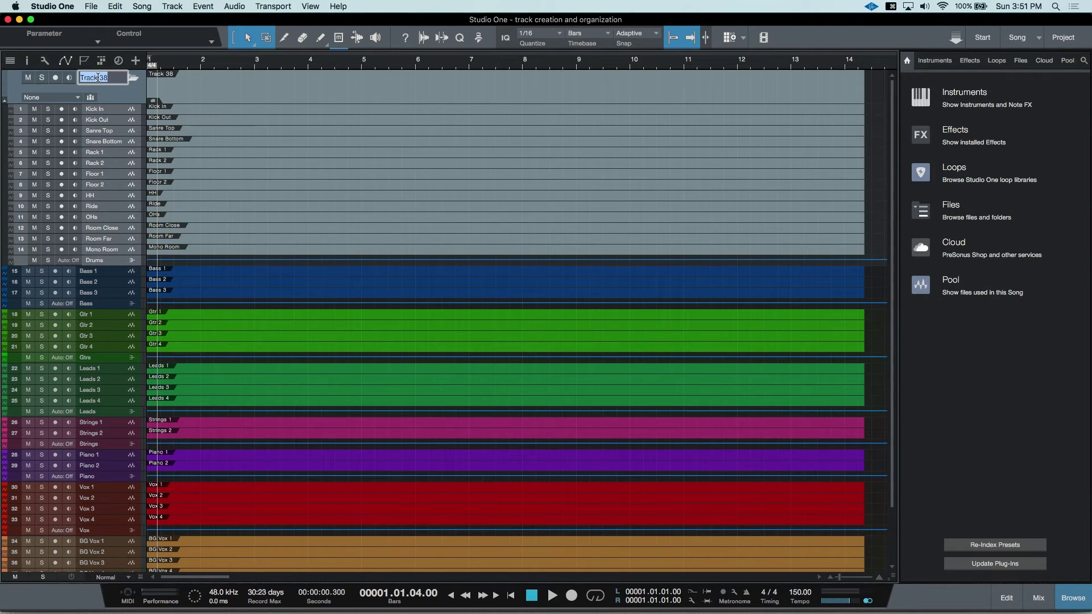
pyautogui.write('Drums')
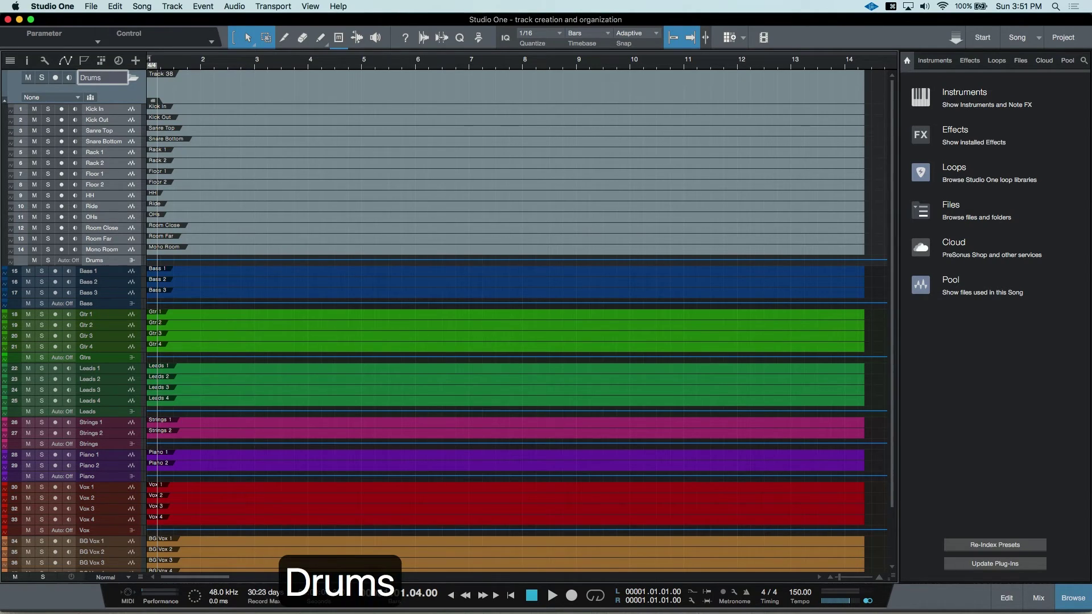
pyautogui.press('Return')
pyautogui.click(6, 77)
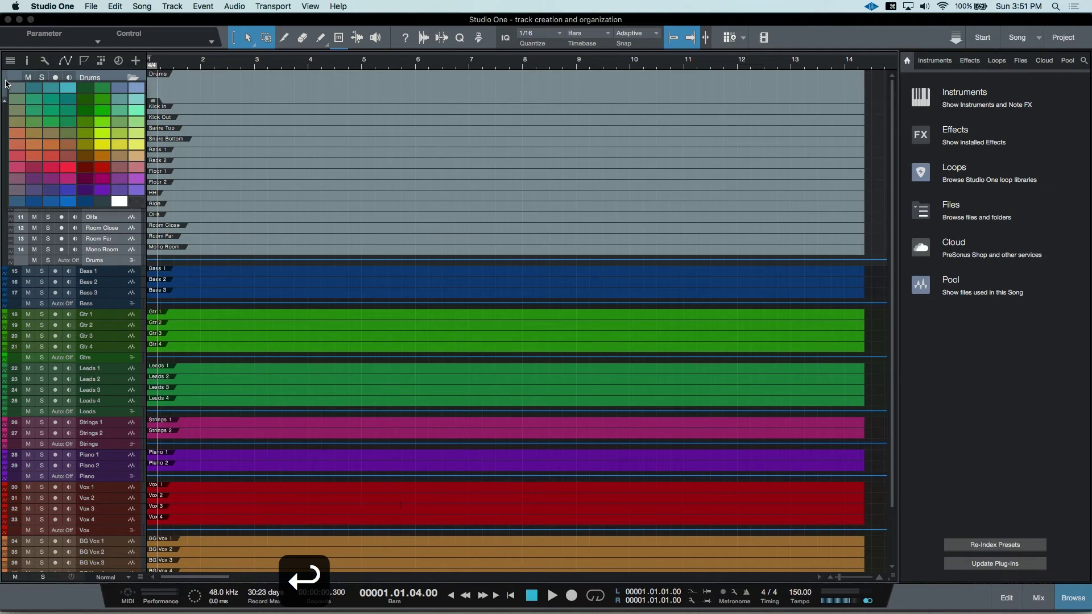
pyautogui.click(83, 90)
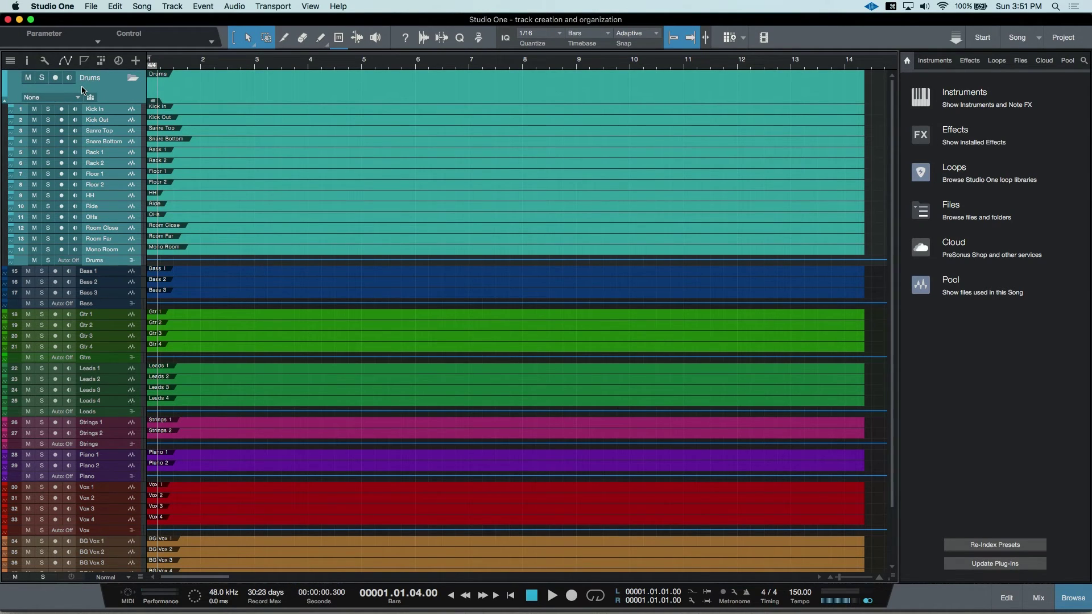
# Step: Pack Bass 1-3 into a folder named Bass
pyautogui.click(6, 103)
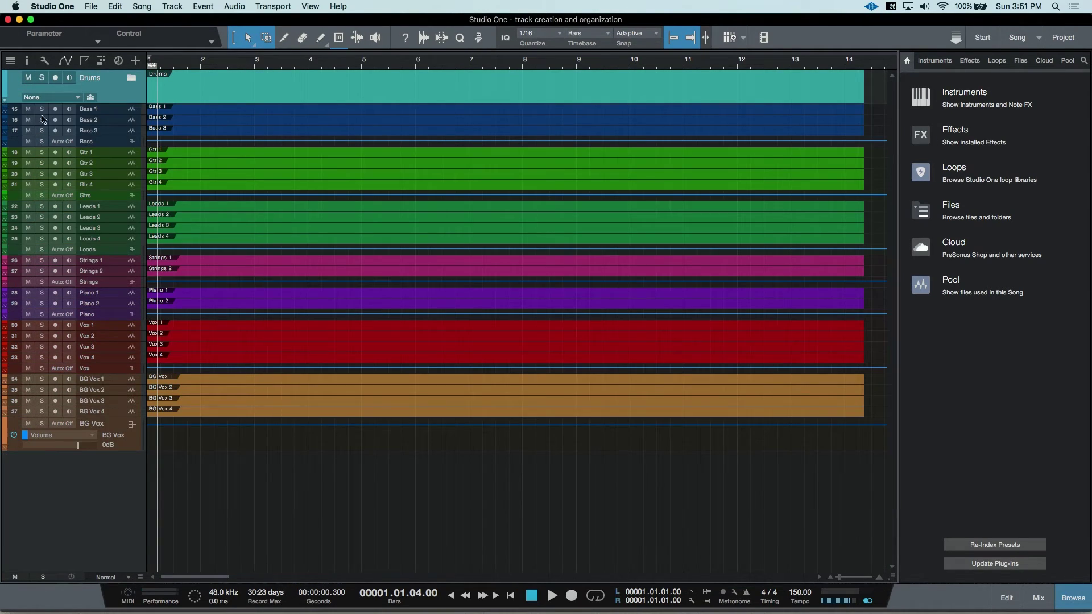
pyautogui.click(100, 111)
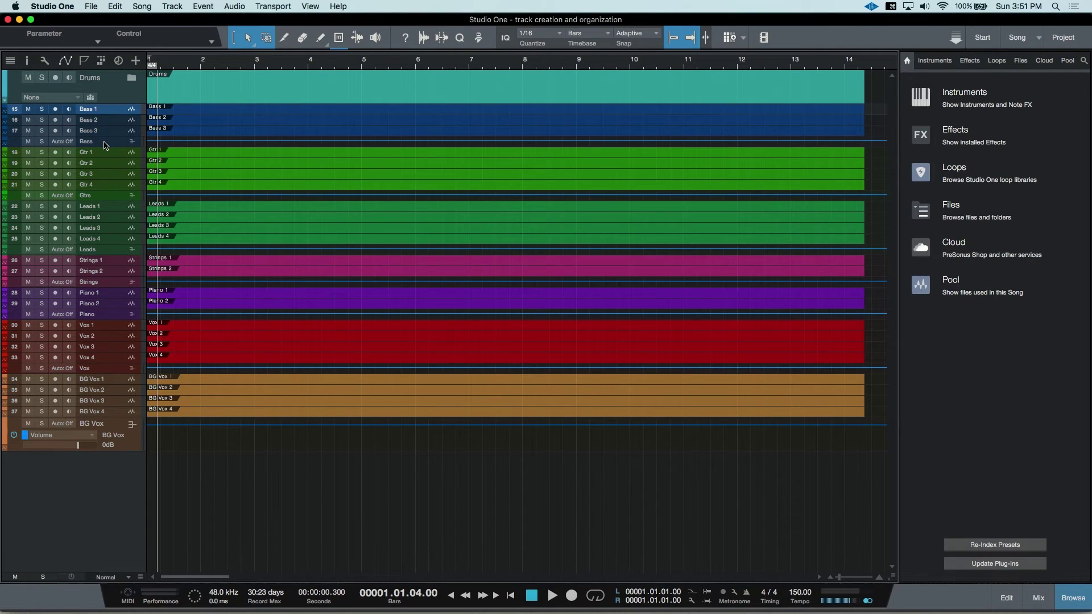
pyautogui.keyDown('shift'); pyautogui.click(104, 143); pyautogui.keyUp('shift')
pyautogui.rightClick(105, 142)
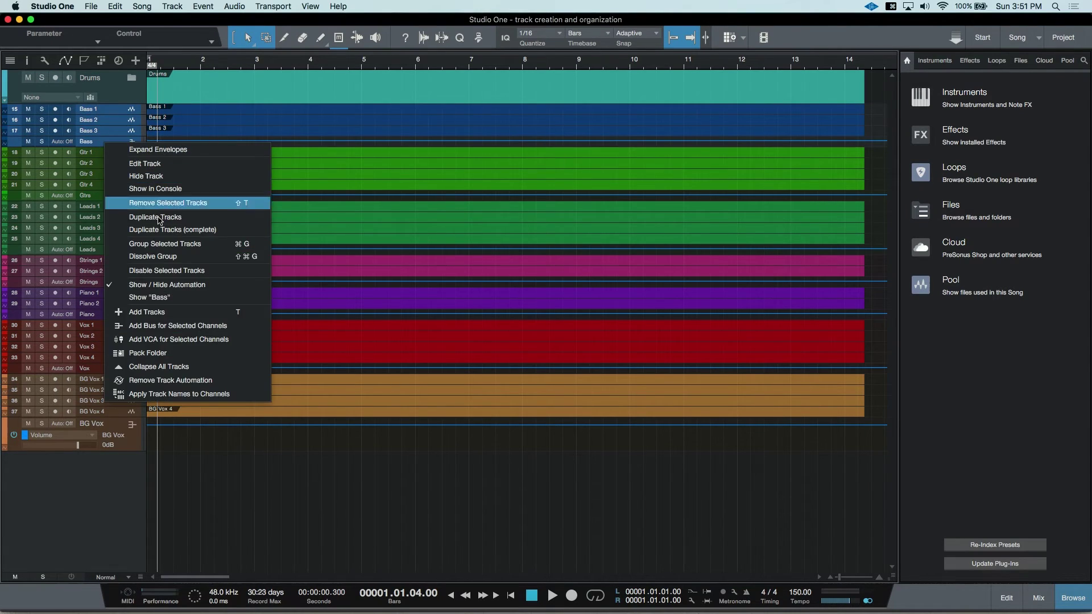
pyautogui.click(183, 354)
pyautogui.write('Bass')
pyautogui.press('Return')
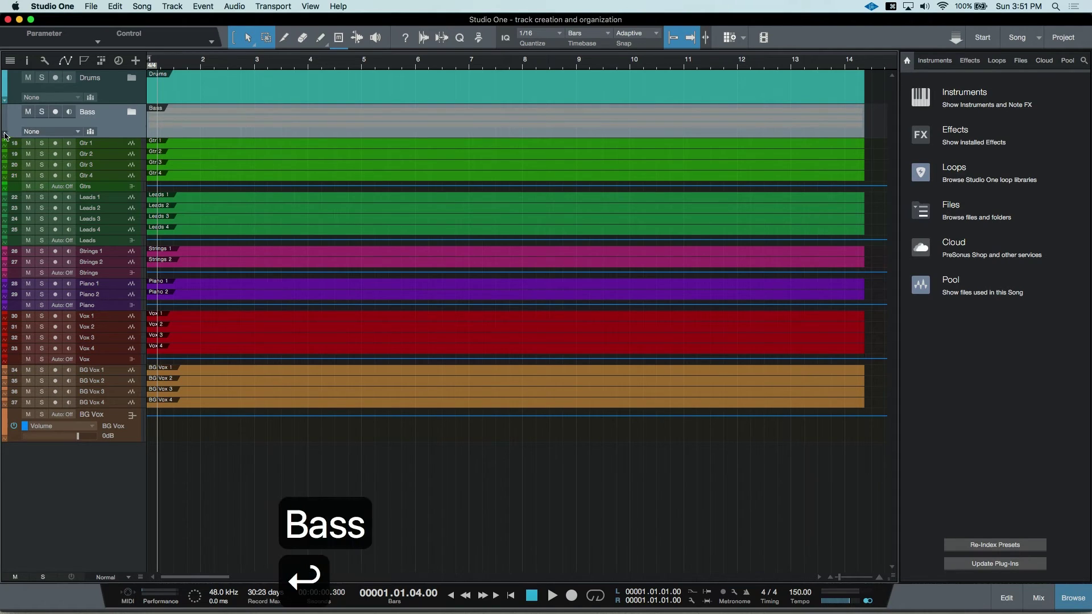
# Step: Pack the remaining groups into folders Gtrs, Leads, Strings, Piano, Vox and BG Vox
pyautogui.rightClick(94, 176)
pyautogui.click(244, 392)
pyautogui.write('Gtrs')
pyautogui.press('Return')
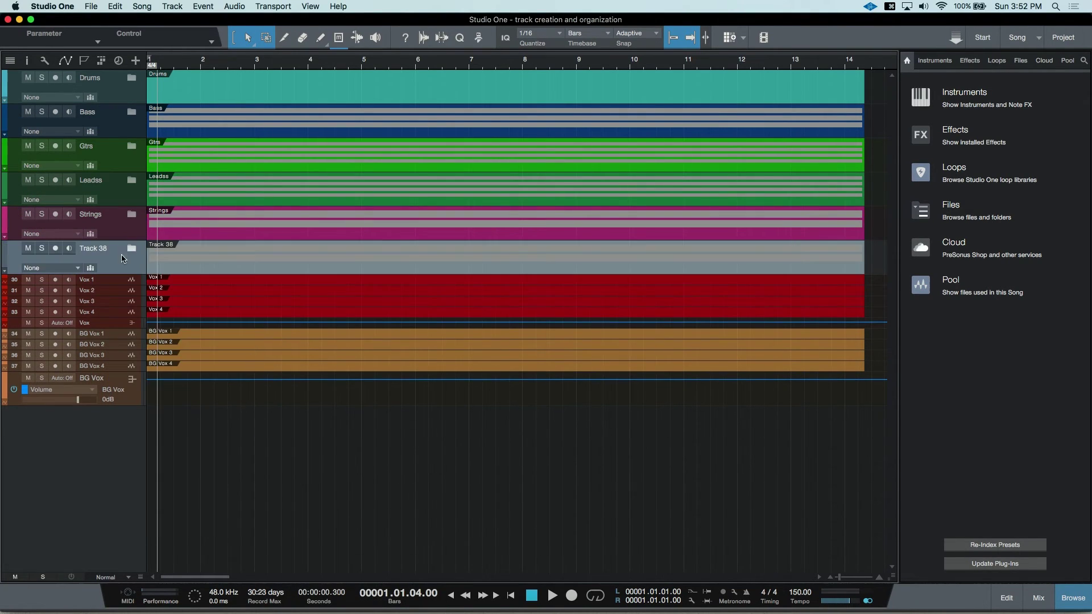
pyautogui.write('Piano')
pyautogui.press('Return')
pyautogui.write('Vox')
pyautogui.press('Return')
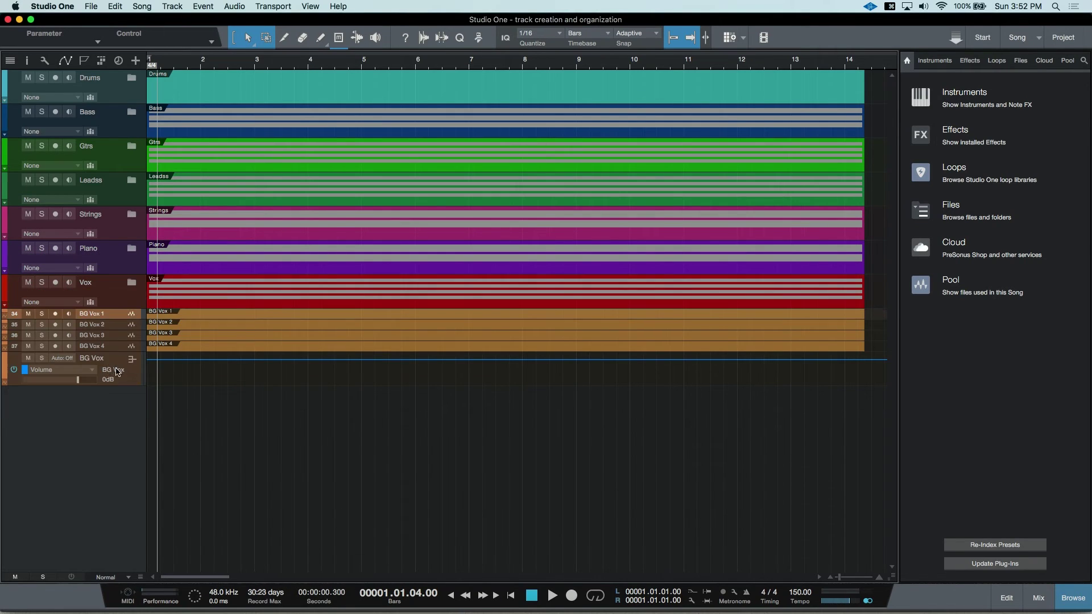
pyautogui.press('Return')
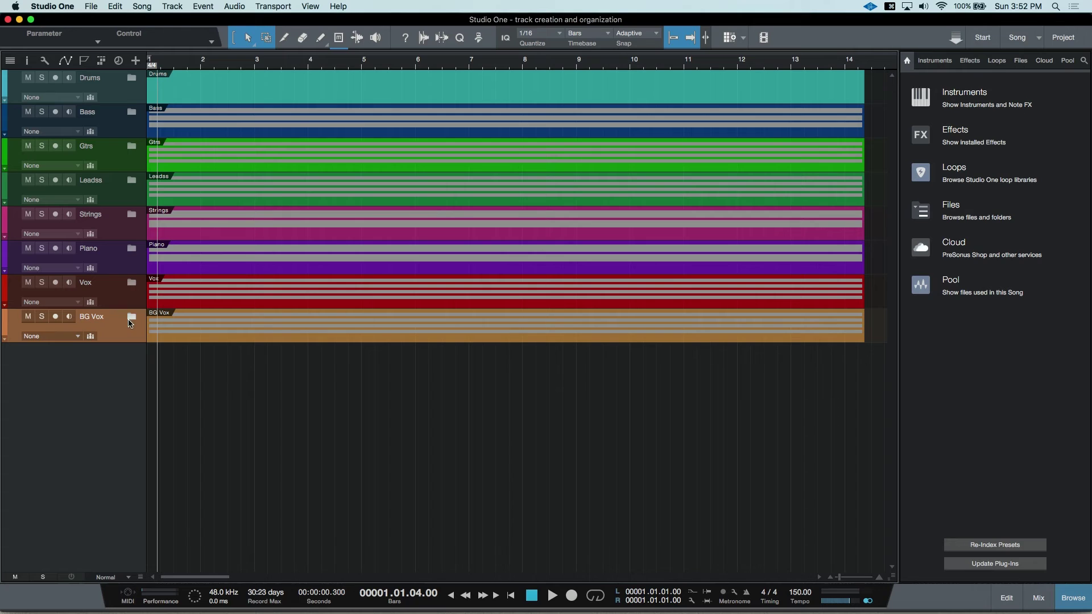
# Step: Enlarge all track lanes, then briefly expand and collapse the Drums folder
pyautogui.press('a')
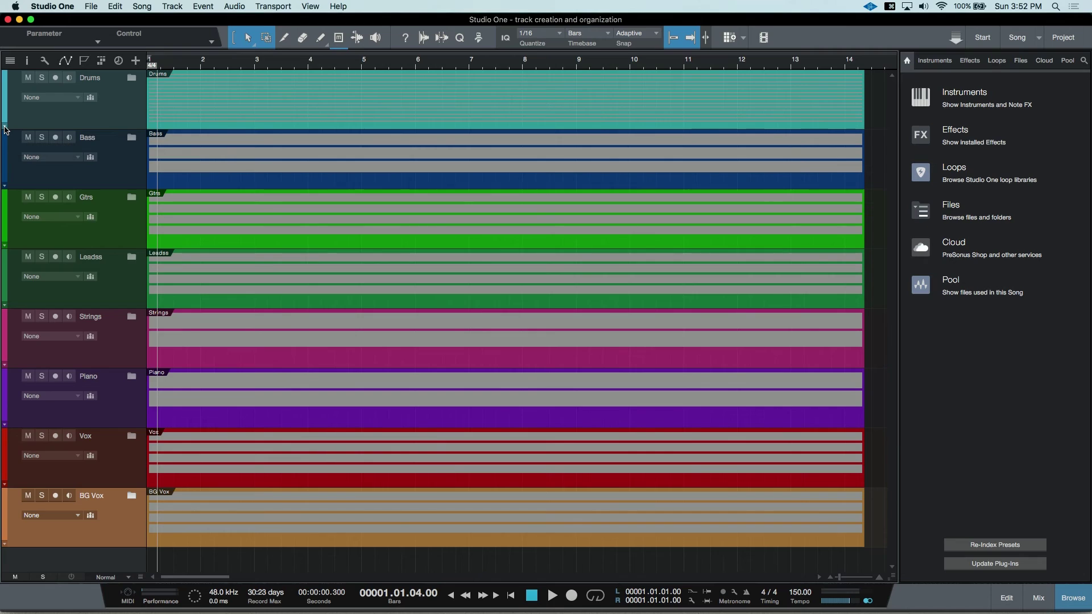
pyautogui.click(4, 129)
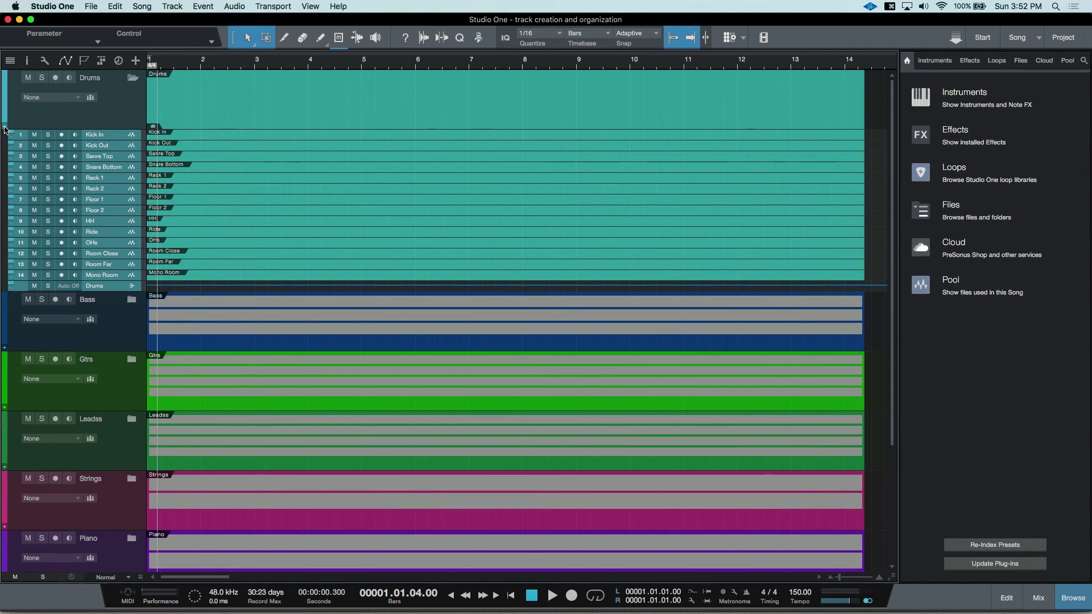
pyautogui.click(4, 129)
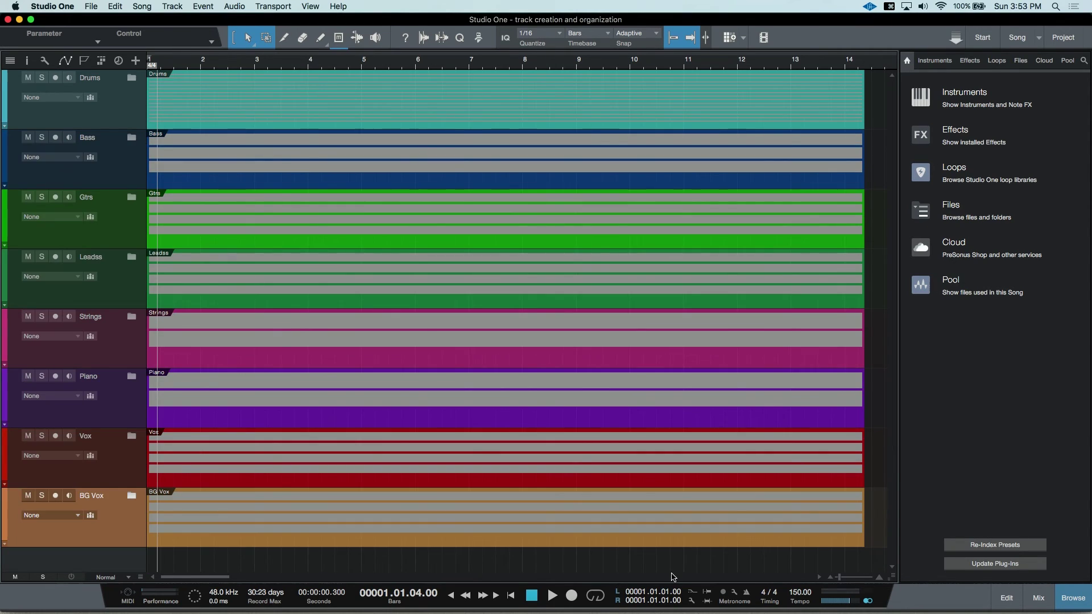
# Step: Open the mixer (F3) showing channel strips from Kick In through BG Vox
pyautogui.press('F3')
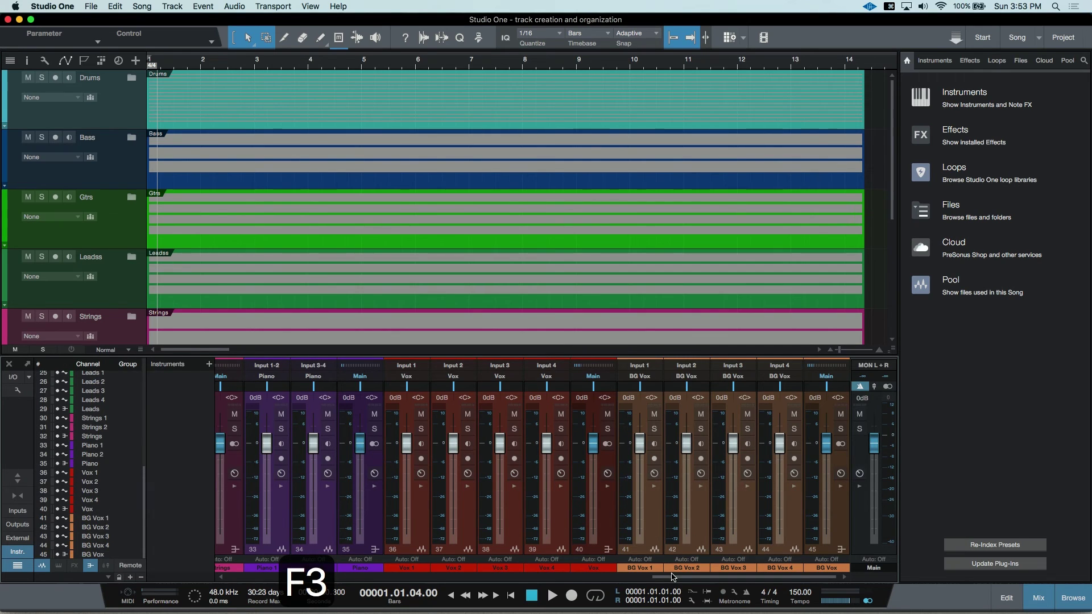
pyautogui.moveTo(674, 577); pyautogui.dragTo(488, 578)
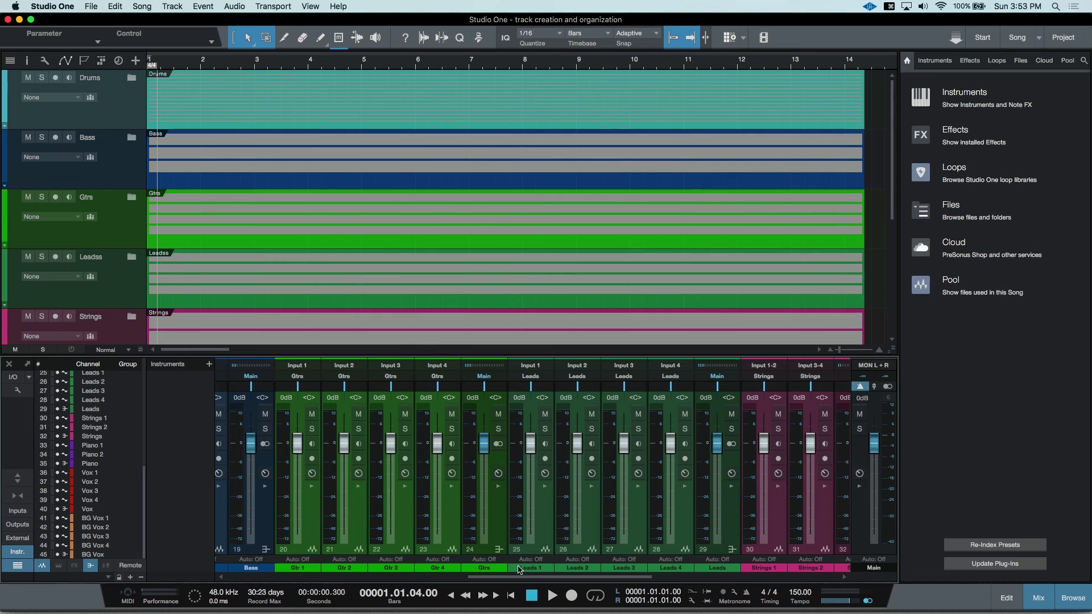
pyautogui.moveTo(544, 582); pyautogui.dragTo(288, 566)
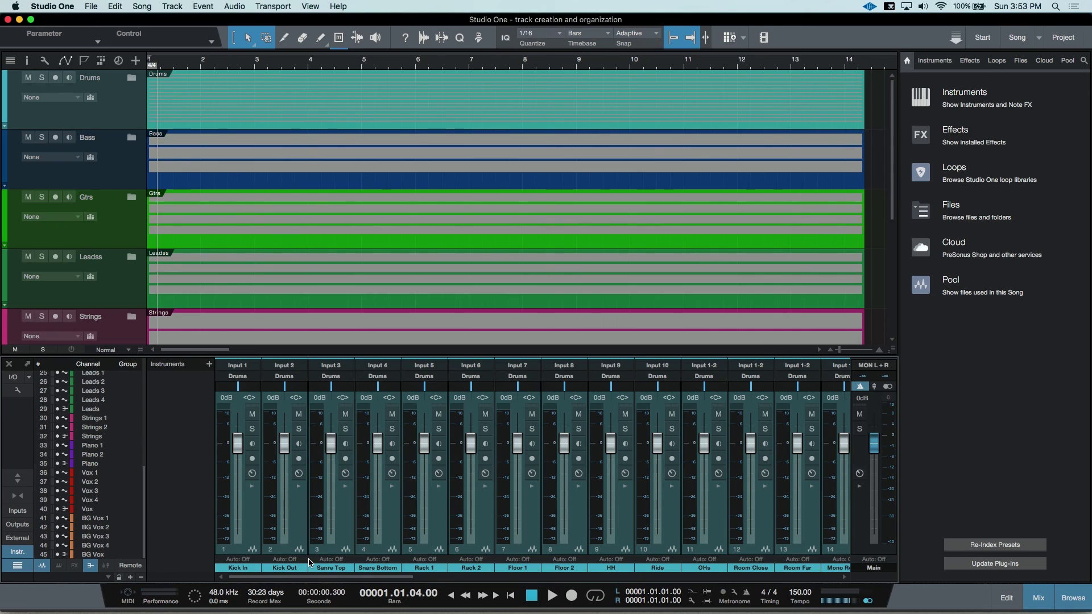